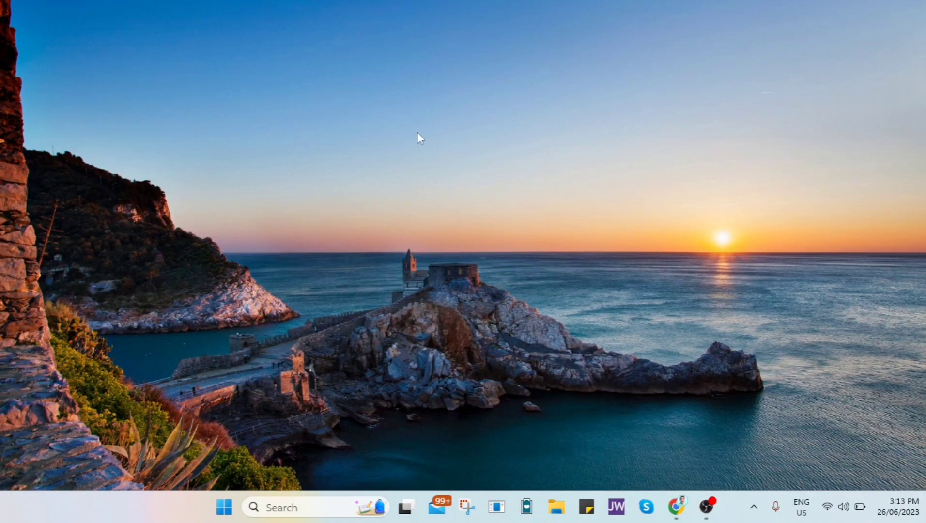
Step: Advance the desktop background until the orange sea sunset appears, then refresh the desktop
right_click(418, 133)
left_click(513, 206)
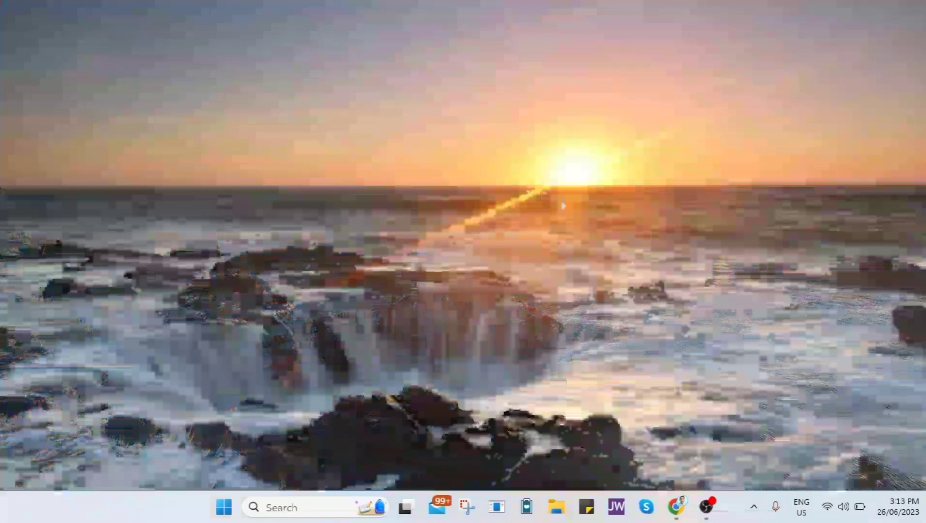
right_click(495, 160)
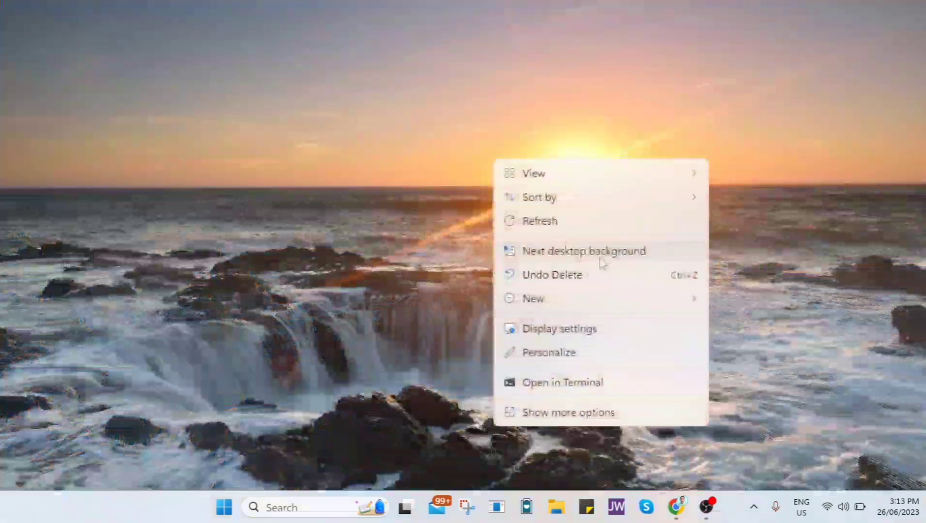
left_click(599, 252)
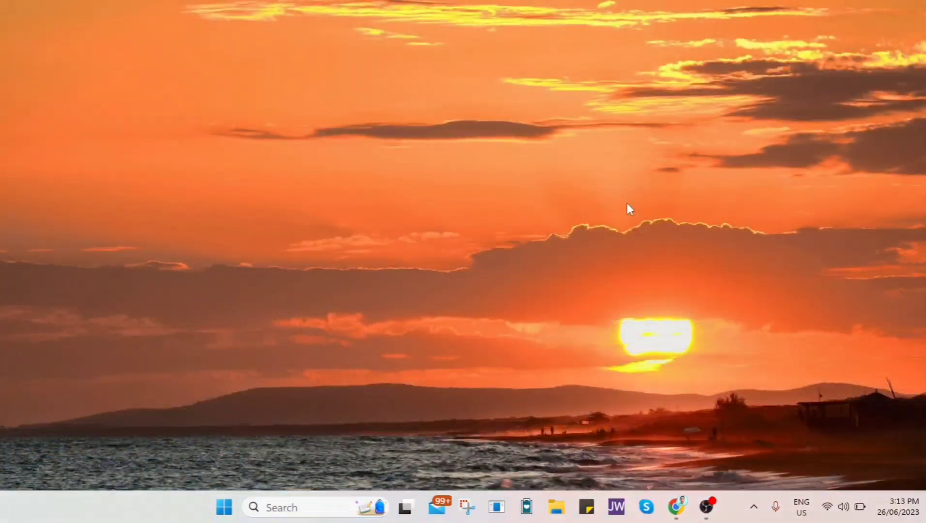
right_click(628, 204)
left_click(682, 230)
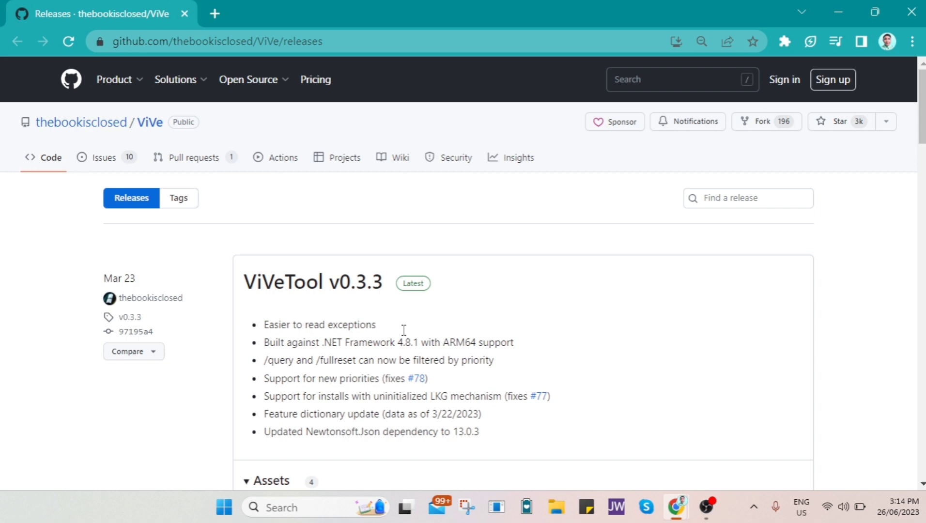
Step: Download ViVeTool-v0.3.3.zip from the Assets list on the ViVe releases page
scroll(677, 416, "down", 3)
scroll(673, 415, "down", 2)
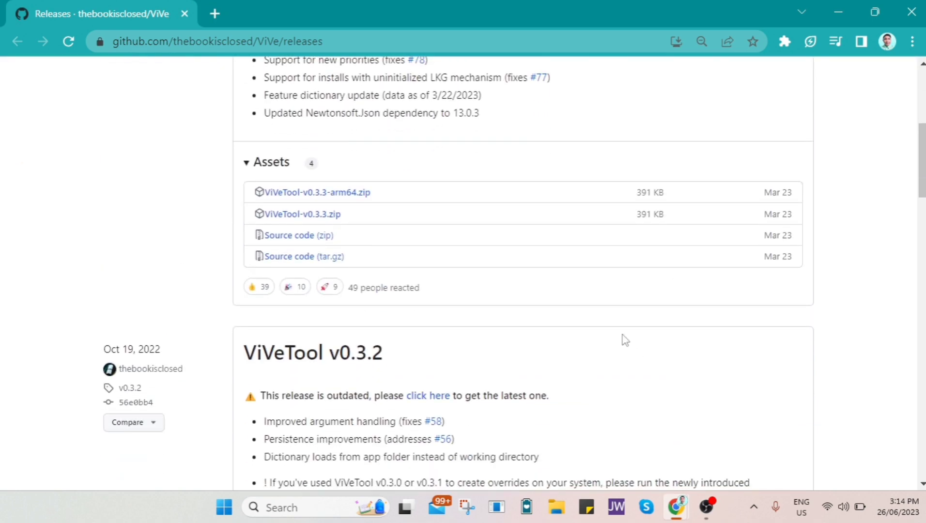
left_click(330, 223)
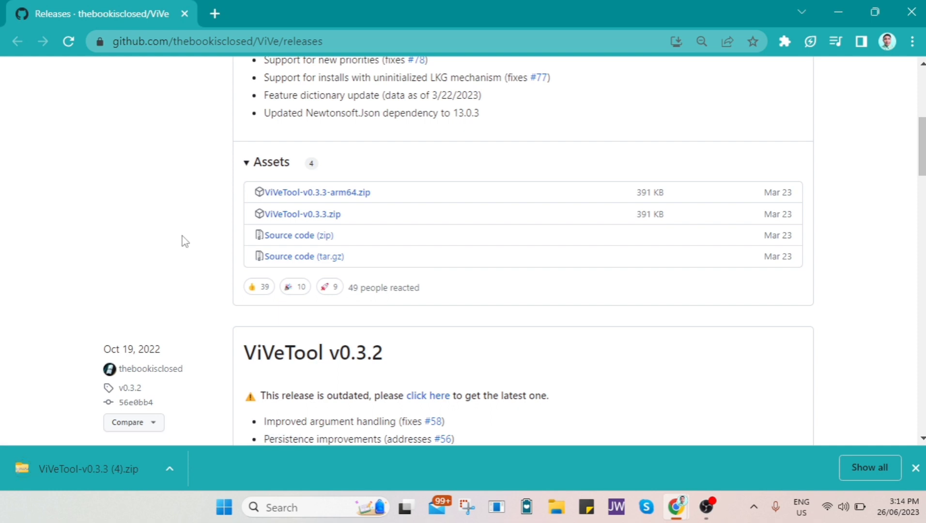
Step: Open the downloaded ViVeTool zip and start Extract all with a custom destination
left_click(173, 468)
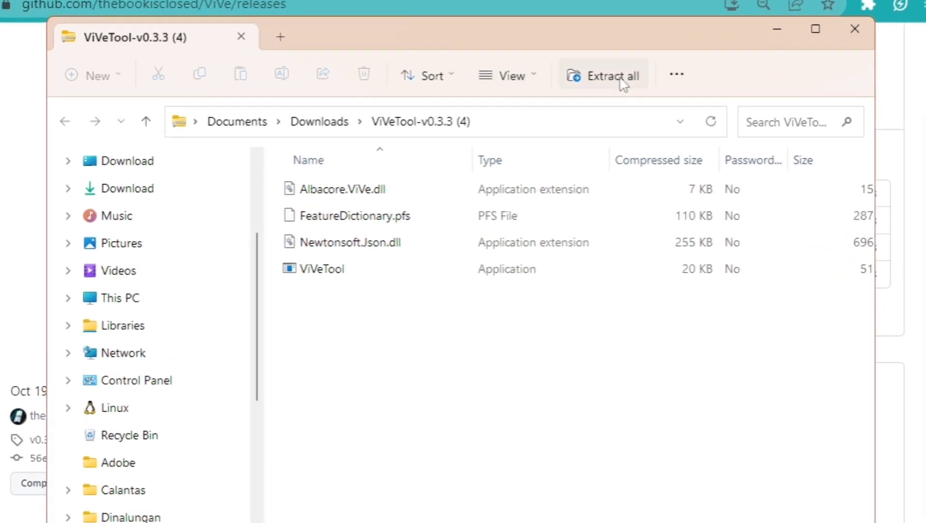
left_click(624, 85)
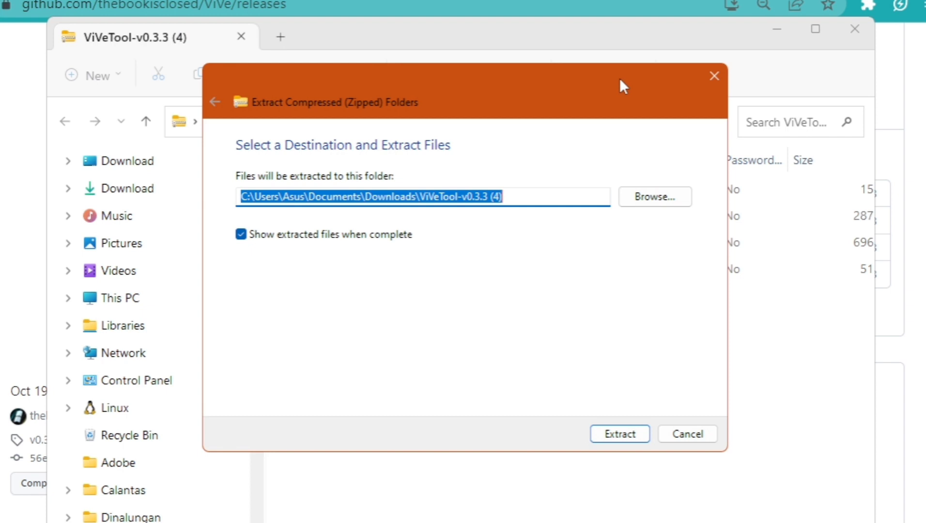
left_click(659, 198)
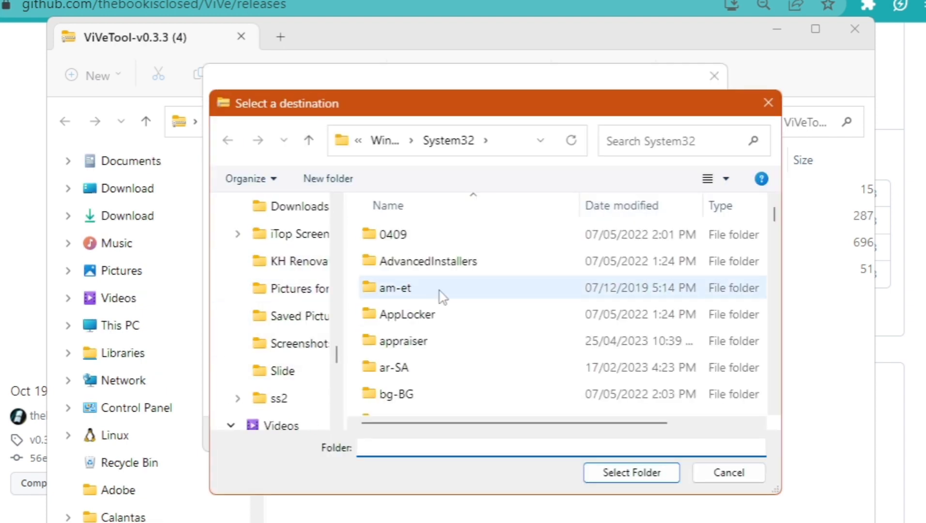
Step: Browse through This PC, OS (C:) and Windows to select System32 as destination
scroll(481, 378, "down", 7)
scroll(479, 376, "down", 7)
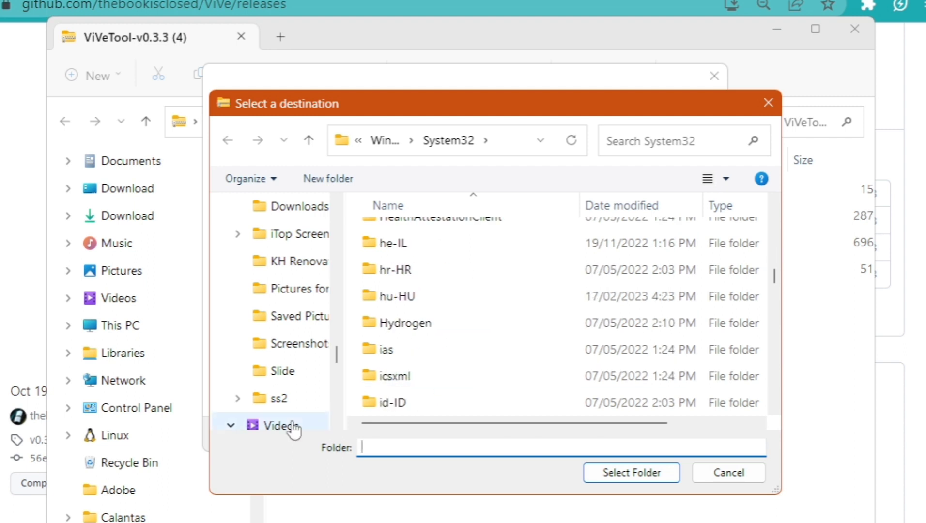
scroll(286, 397, "down", 2)
scroll(284, 385, "down", 2)
scroll(285, 388, "down", 1)
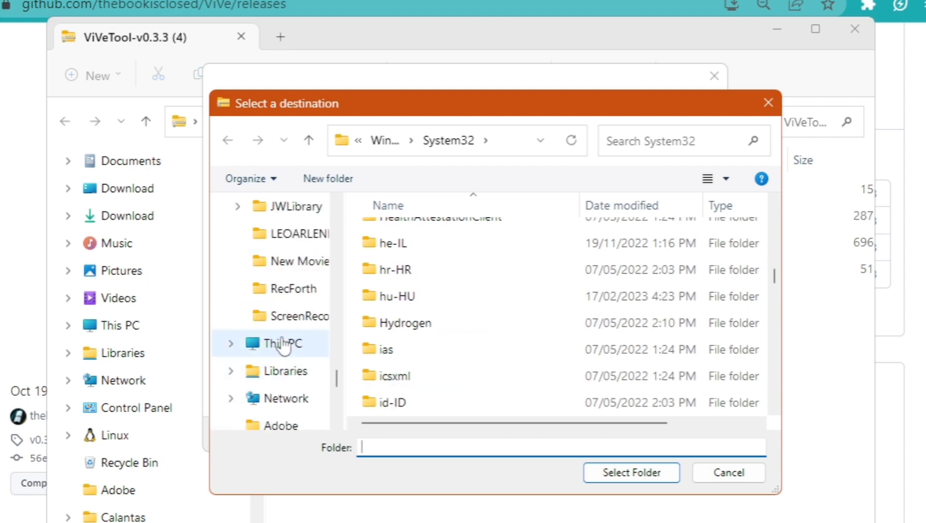
left_click(283, 344)
double_click(490, 268)
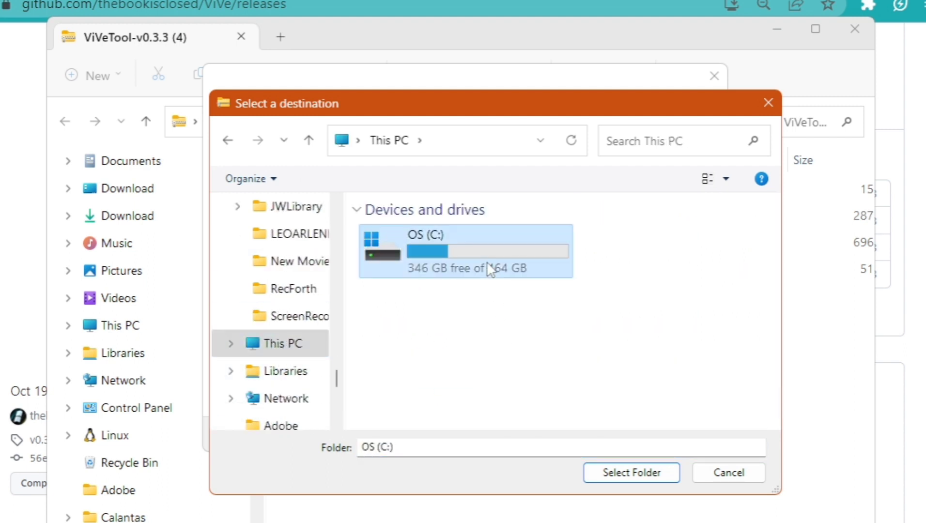
scroll(478, 315, "down", 3)
double_click(468, 377)
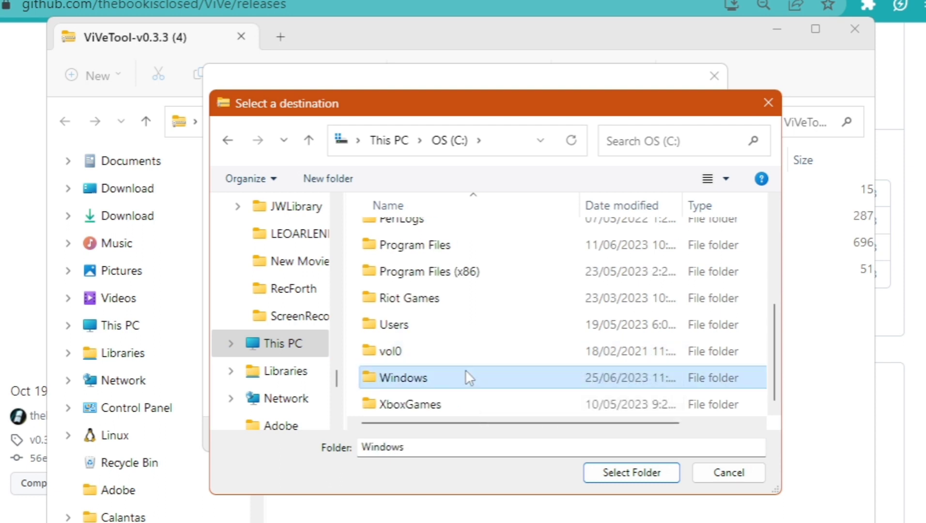
scroll(466, 374, "down", 5)
scroll(465, 373, "down", 4)
scroll(464, 374, "down", 4)
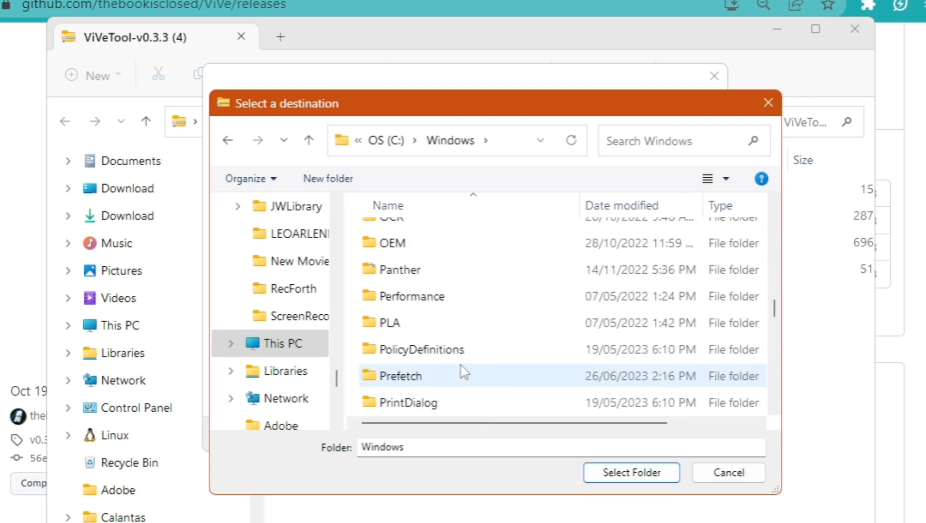
scroll(463, 374, "down", 4)
scroll(439, 330, "down", 4)
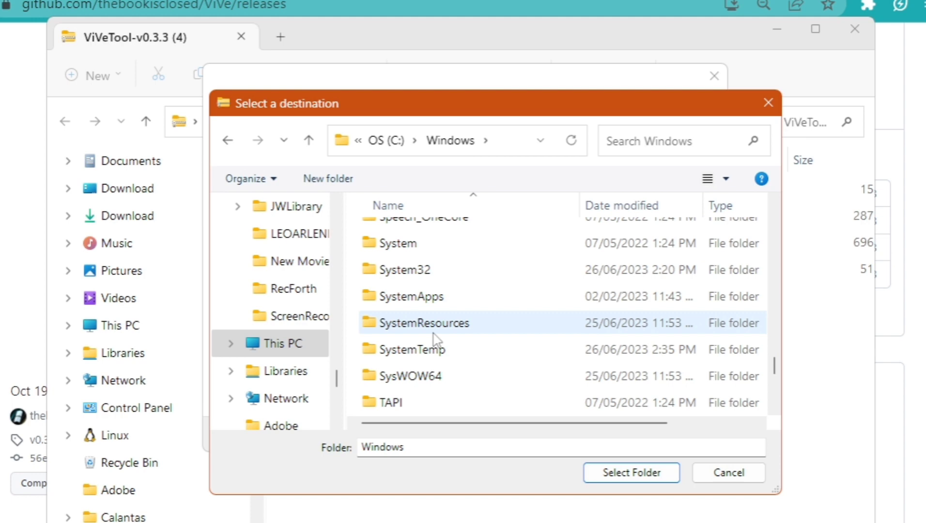
left_click(447, 270)
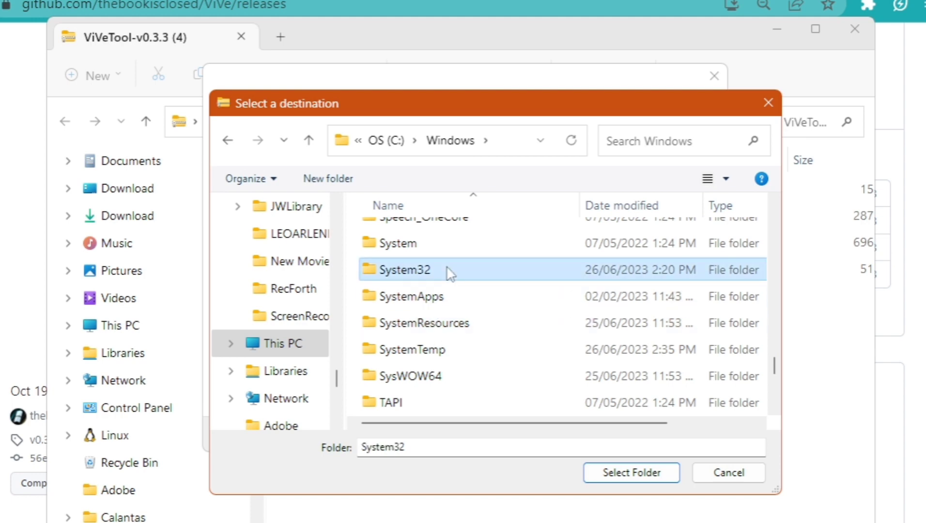
Step: Extract the four ViVeTool files into System32, replacing existing files with administrator permission
left_click(622, 474)
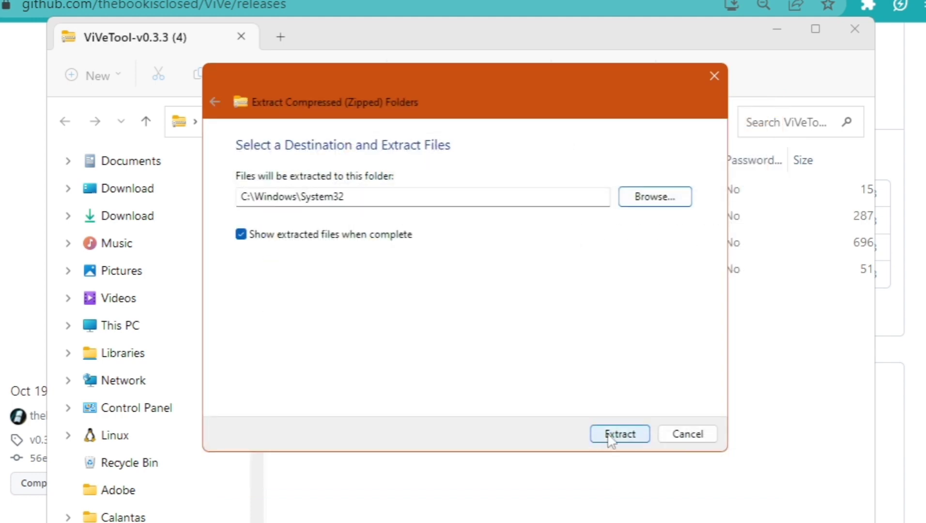
left_click(607, 435)
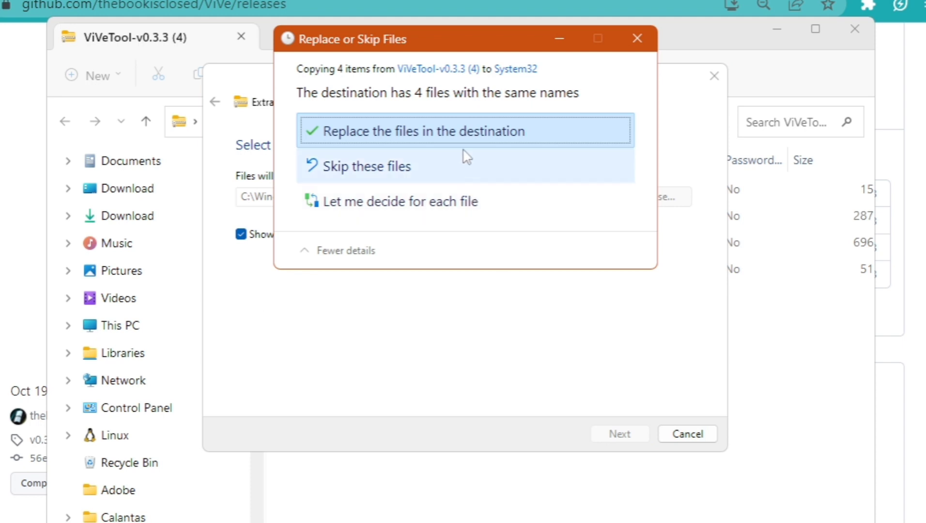
left_click(466, 141)
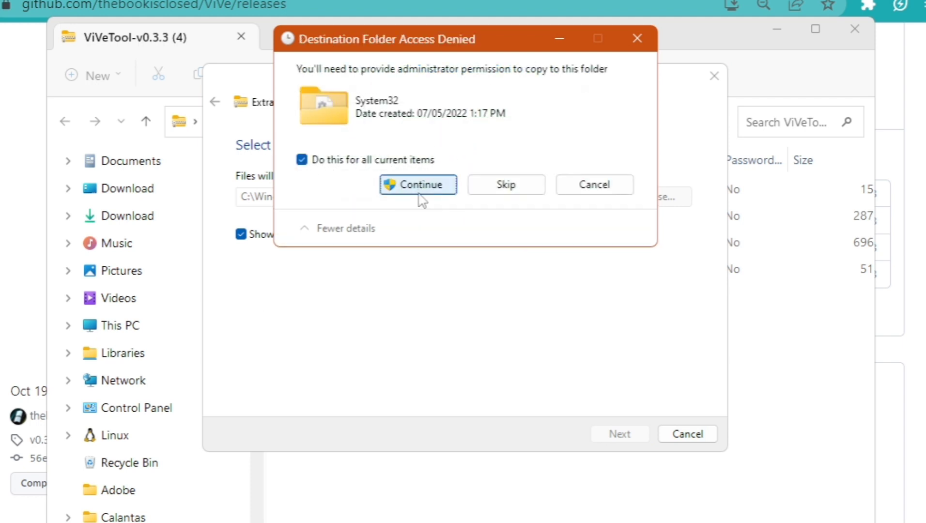
left_click(418, 189)
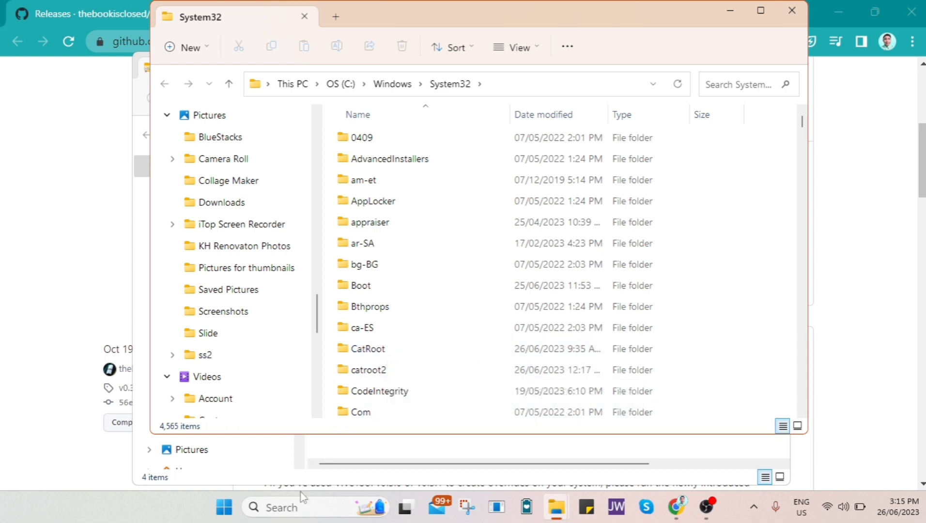
Step: Search 'cmd' and launch Command Prompt as administrator
left_click(300, 505)
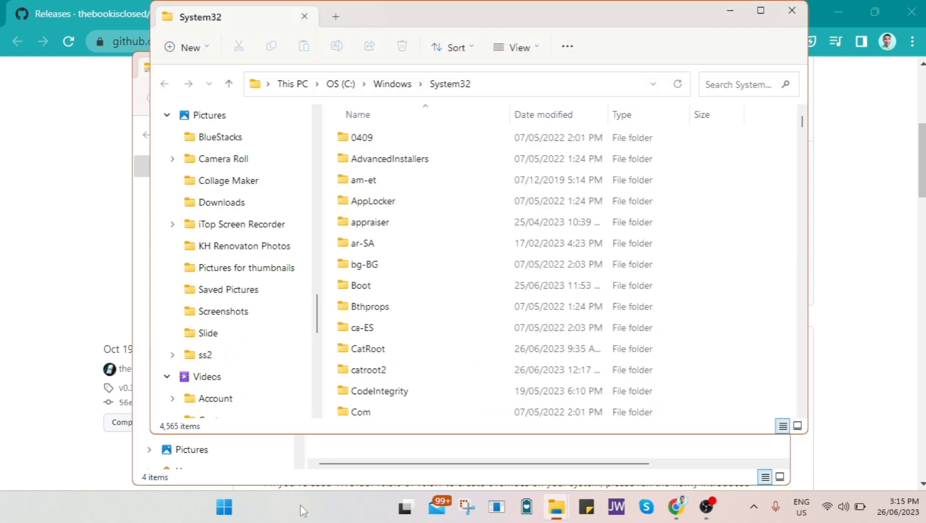
type("cmd")
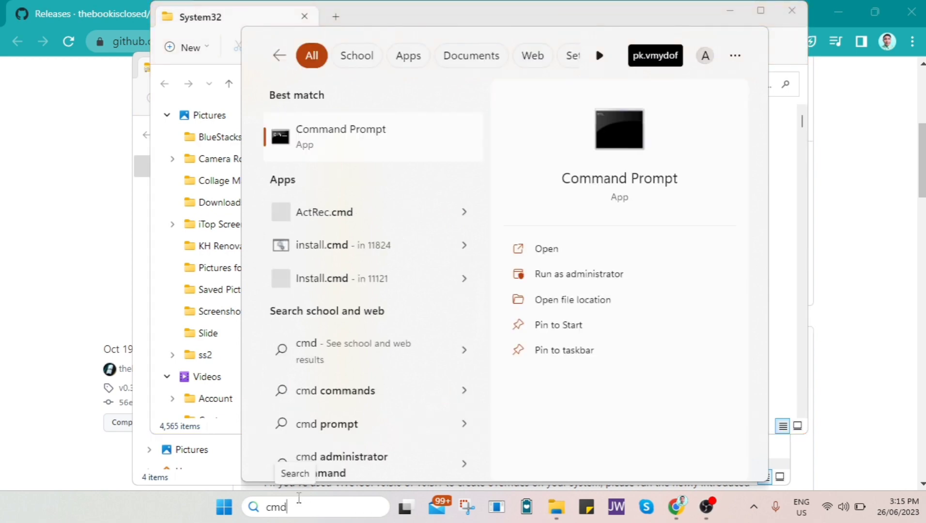
left_click(577, 274)
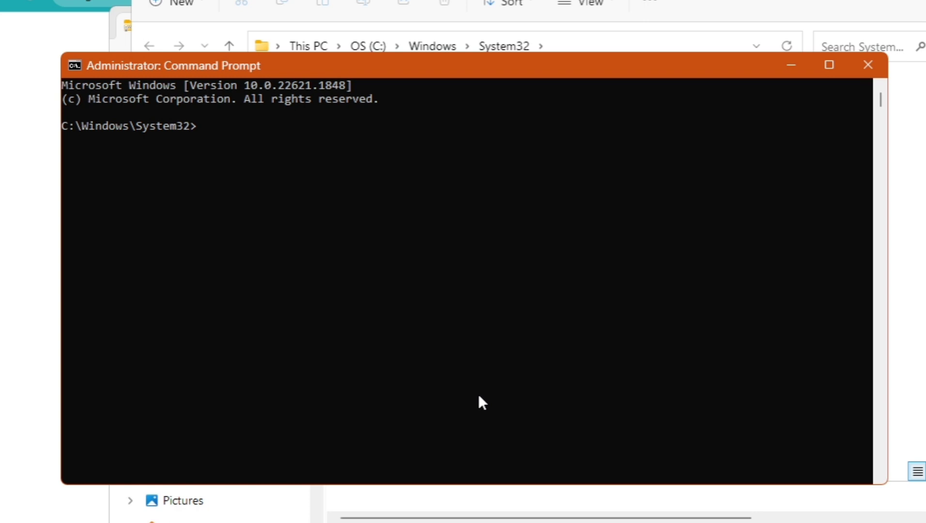
Step: Run vivetool /enable /id:29785186 in the administrator Command Prompt
type("viv")
type("etools")
key("Right")
key("Right")
key("Right")
key("Right")
key("Right")
key("Right")
key("Right")
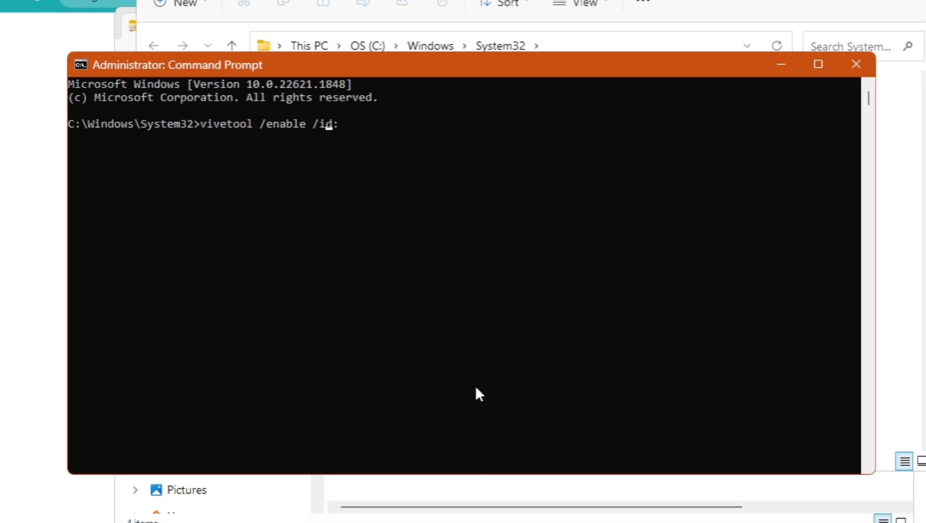
key("Right")
key("Right")
type("297")
type("85")
type("186")
key("Return")
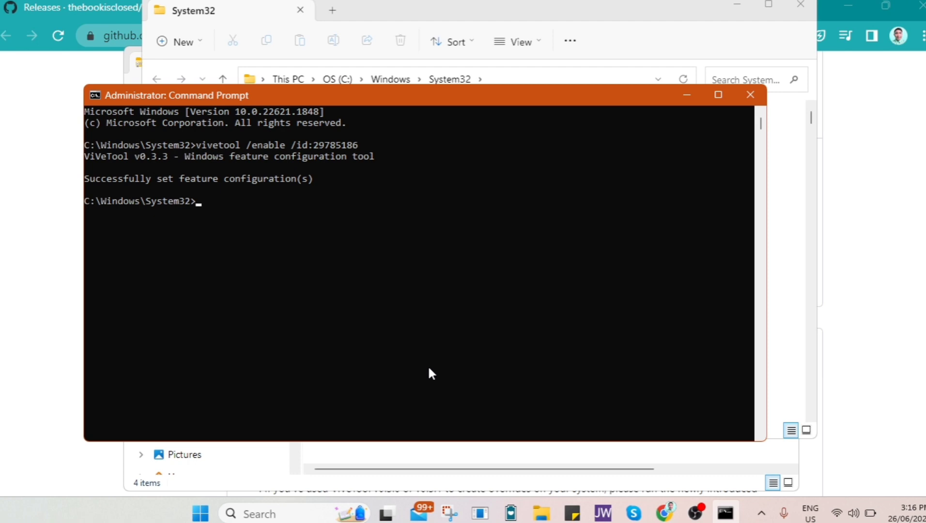
Step: Close Command Prompt and the System32 window, then bring up Start's power options for Restart
left_click(751, 95)
left_click(801, 5)
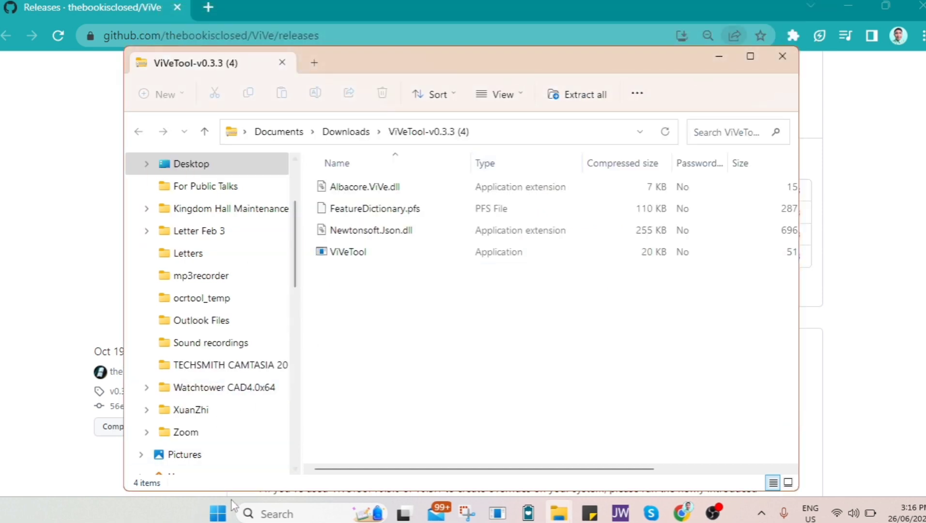
left_click(217, 513)
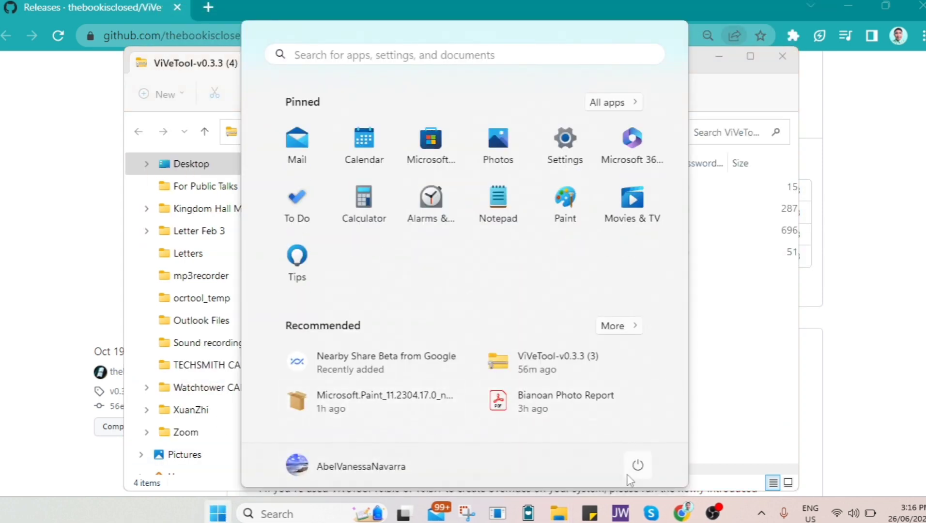
left_click(638, 471)
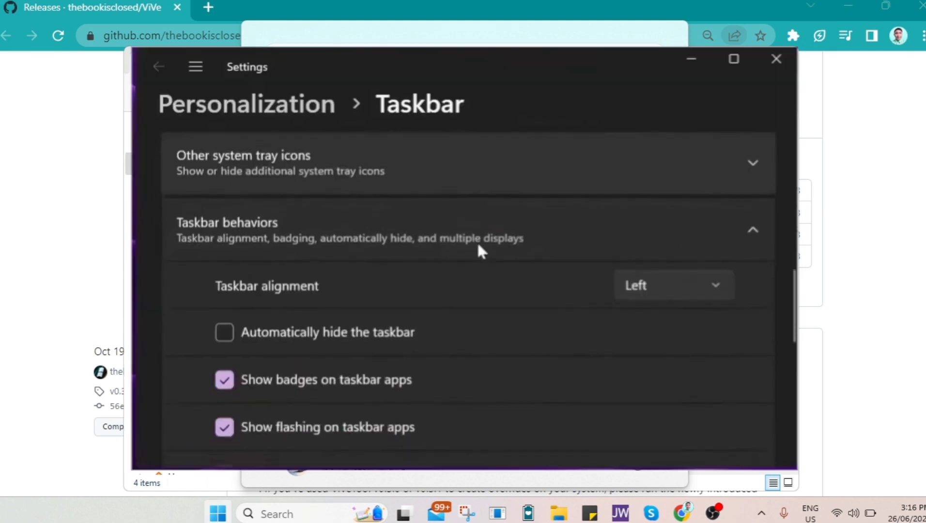
scroll(479, 247, "down", 5)
scroll(479, 247, "down", 2)
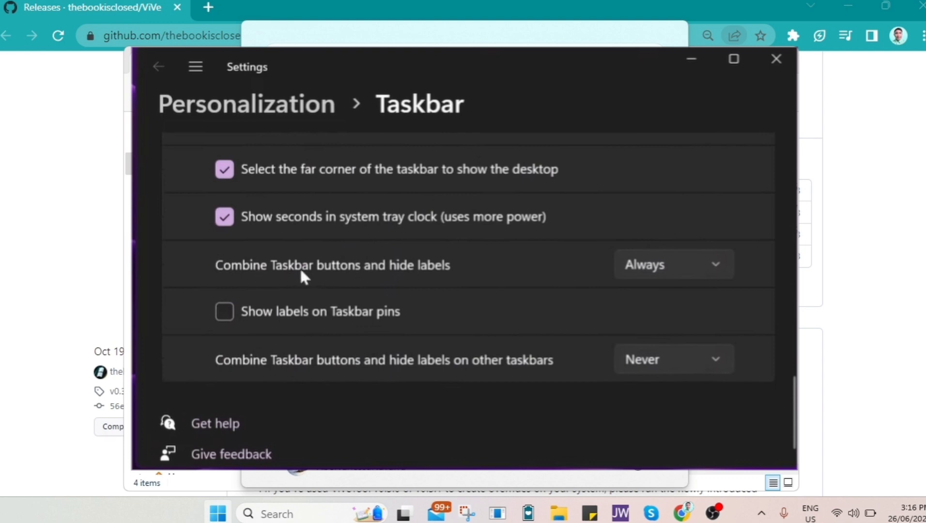
Step: Set 'Combine taskbar buttons and hide labels' to Never and enable 'Show labels on taskbar pins'
left_click(686, 267)
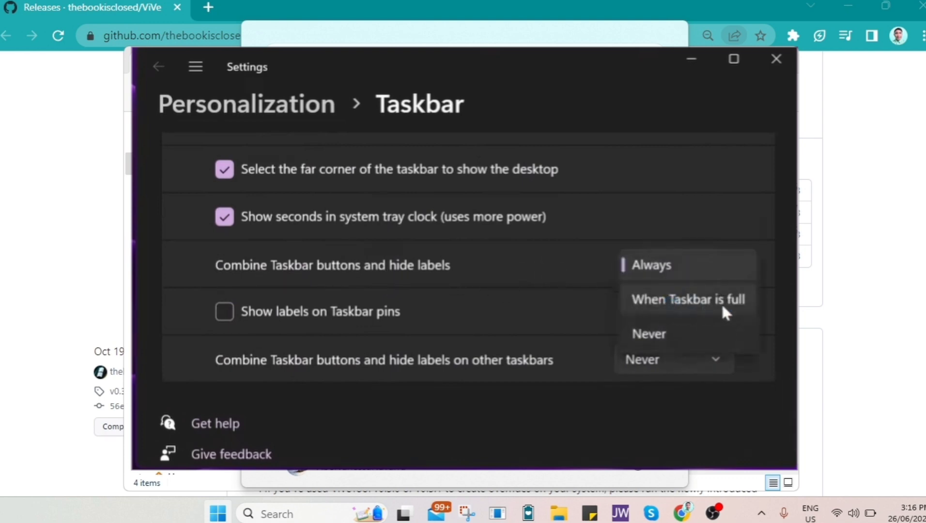
left_click(691, 339)
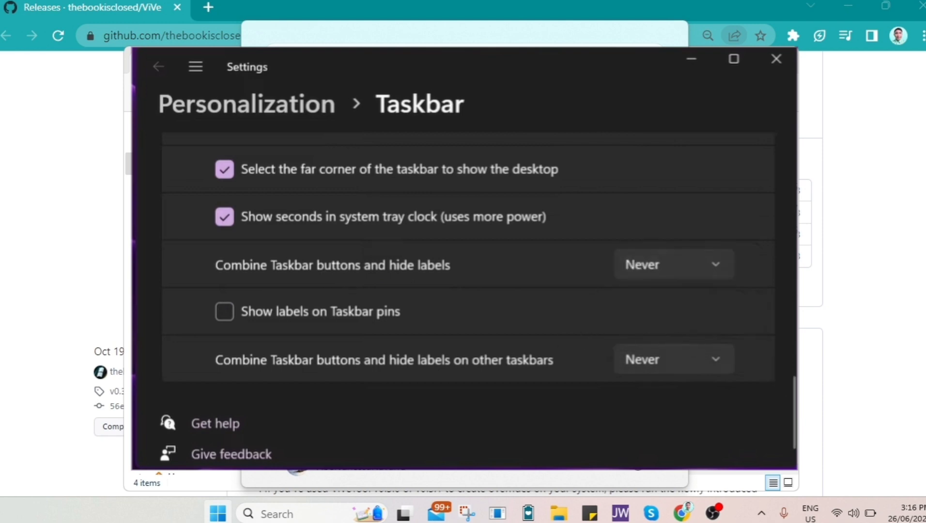
left_click(669, 265)
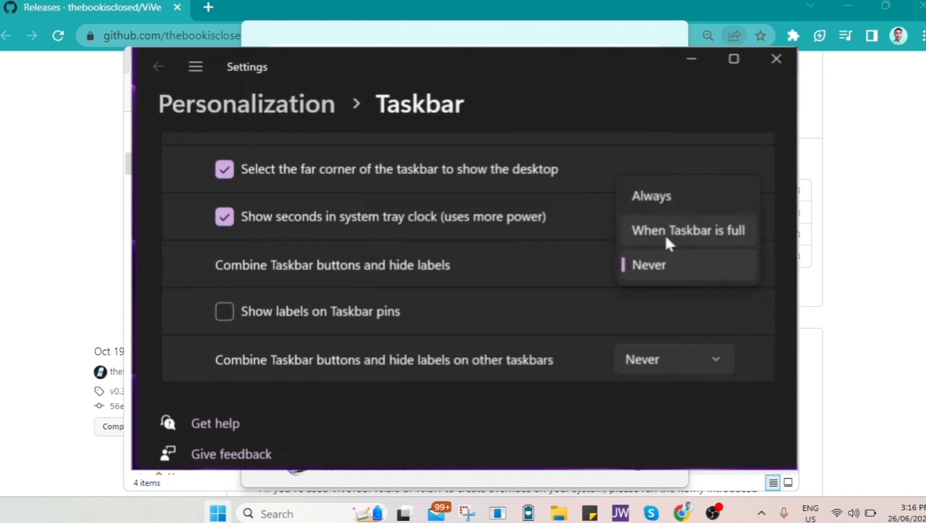
left_click(296, 313)
left_click(296, 313)
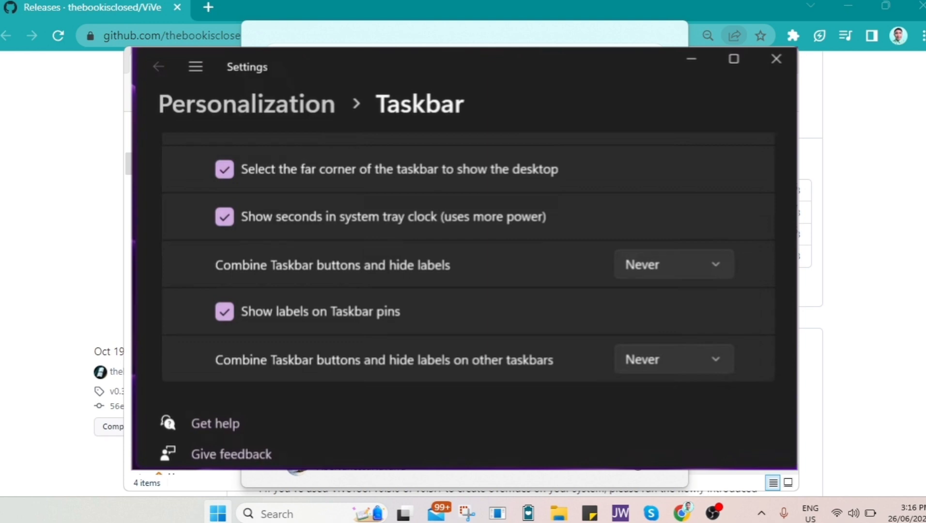
Step: Confirm the 'on other taskbars' combining option stays at Never
mouse_move(463, 391)
left_click(630, 369)
left_click(636, 393)
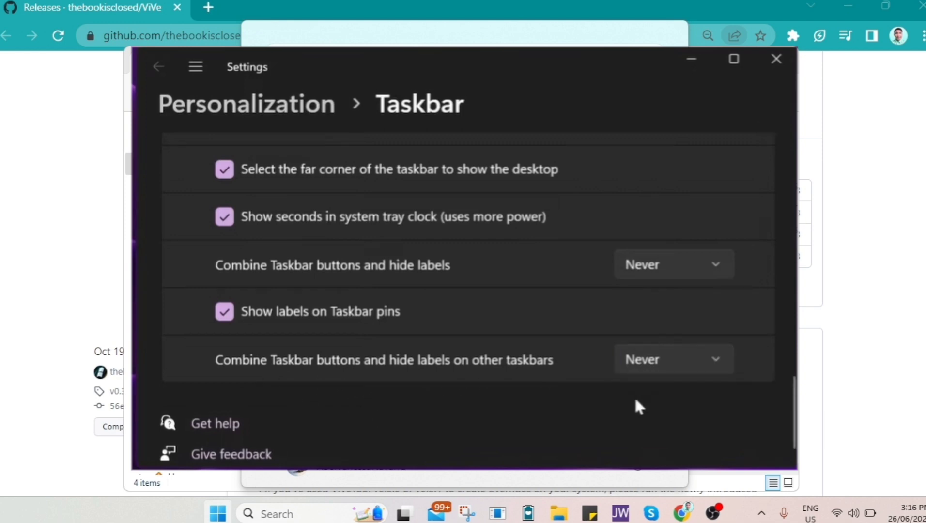